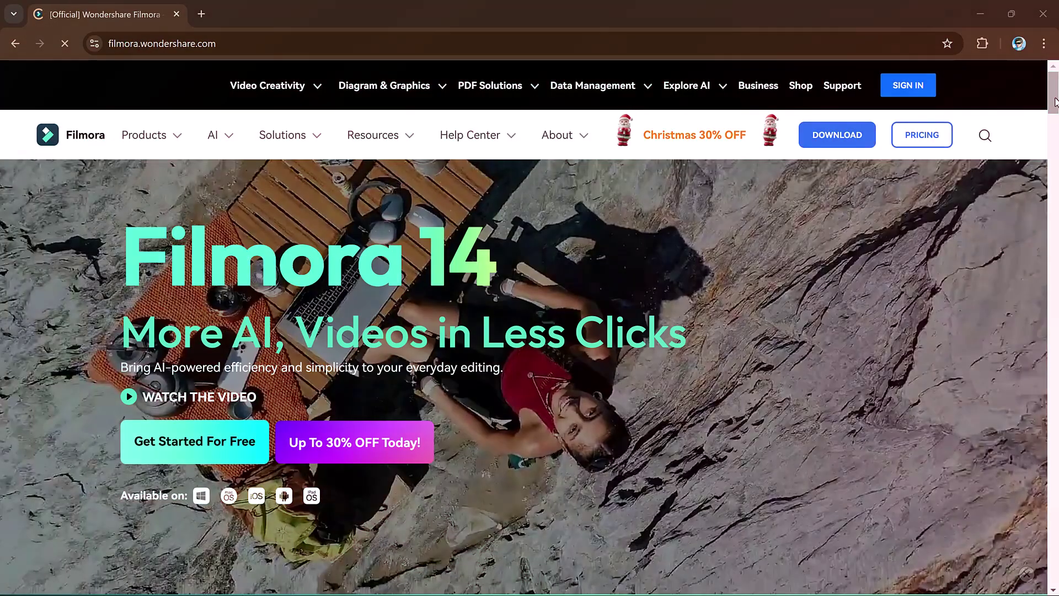
# Step: Scroll through the Filmora 14 homepage's AI editing feature sections
pyautogui.scroll(-6, 1055, 102)
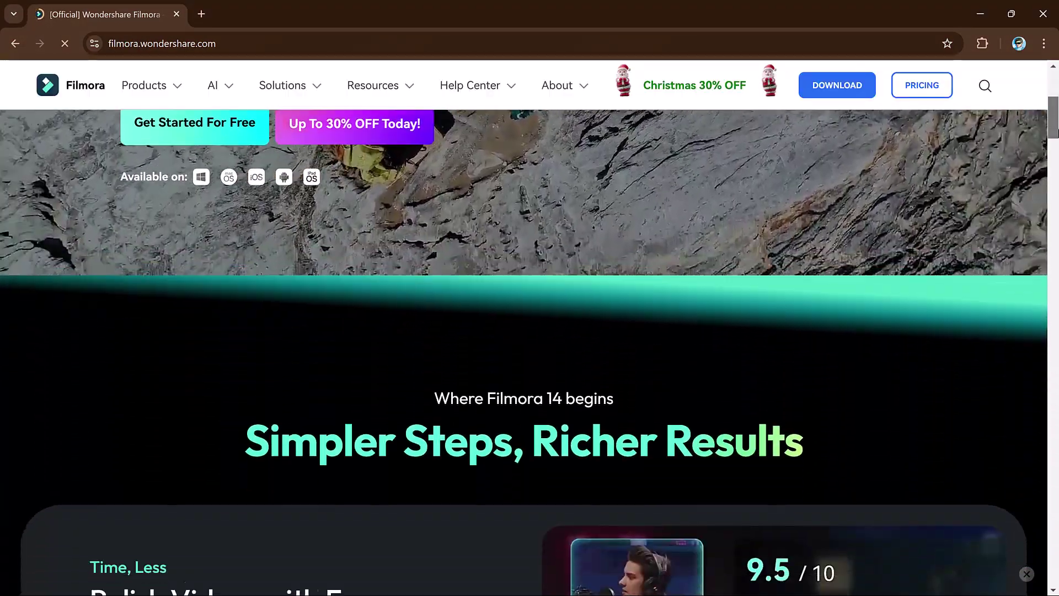
pyautogui.scroll(-5, 529, 326)
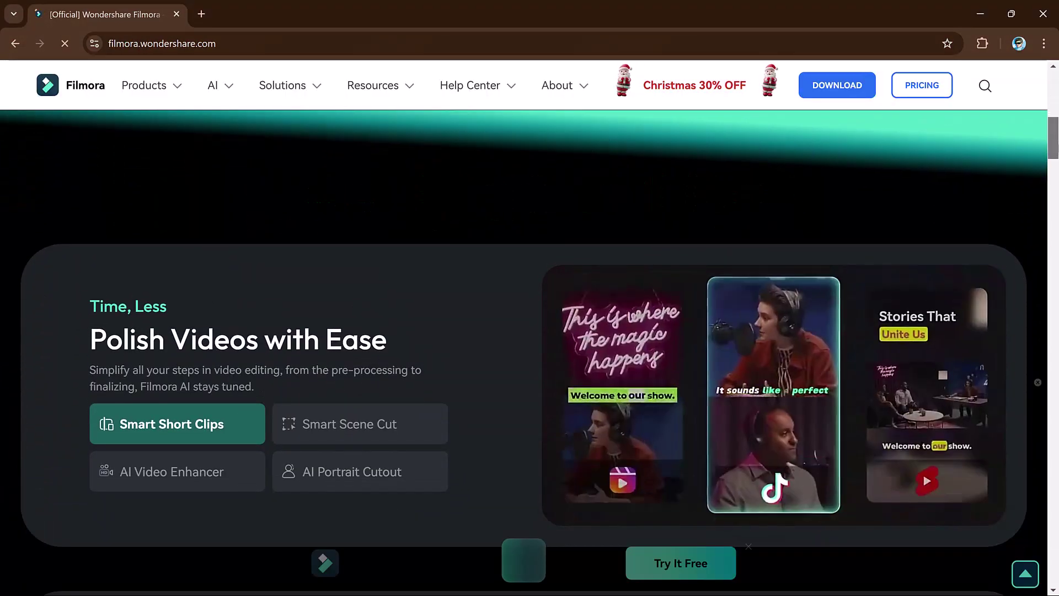
pyautogui.scroll(-1, 1055, 147)
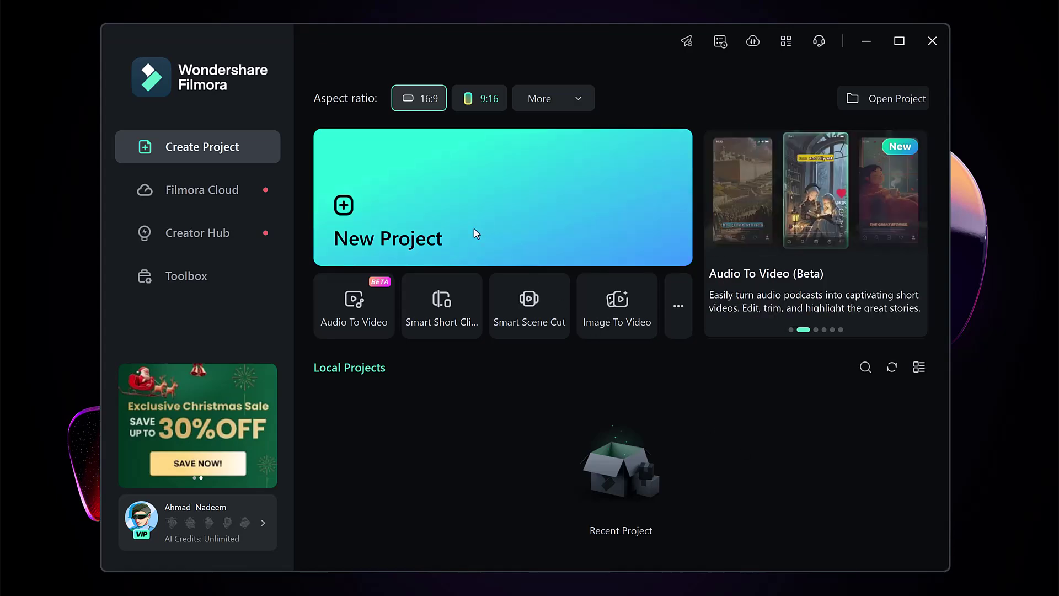
# Step: Start a new untitled project and expand Image to Video to list the Hot templates
pyautogui.click(484, 229)
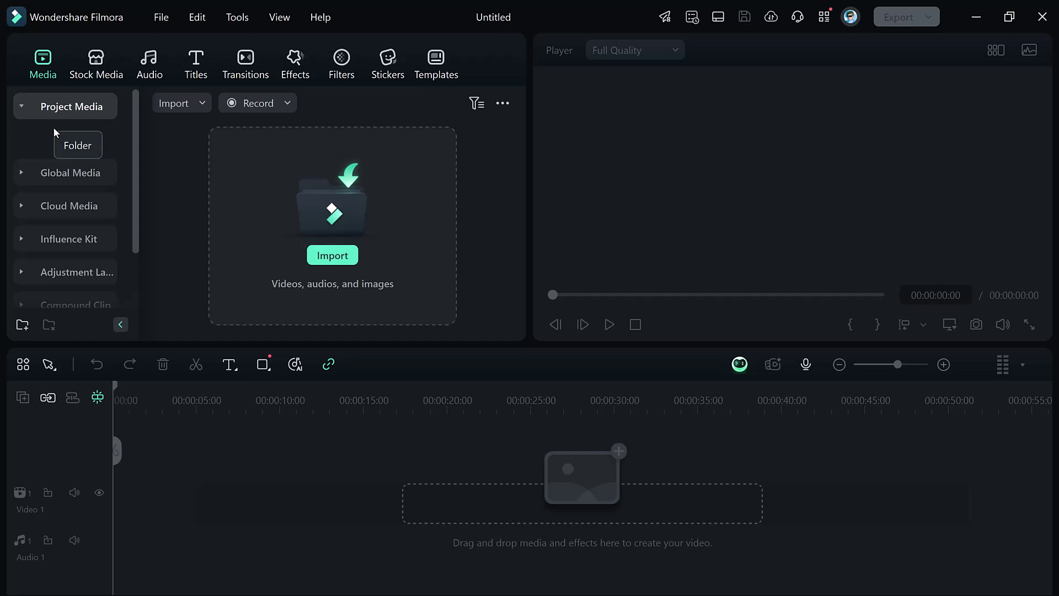
pyautogui.scroll(-2, 57, 128)
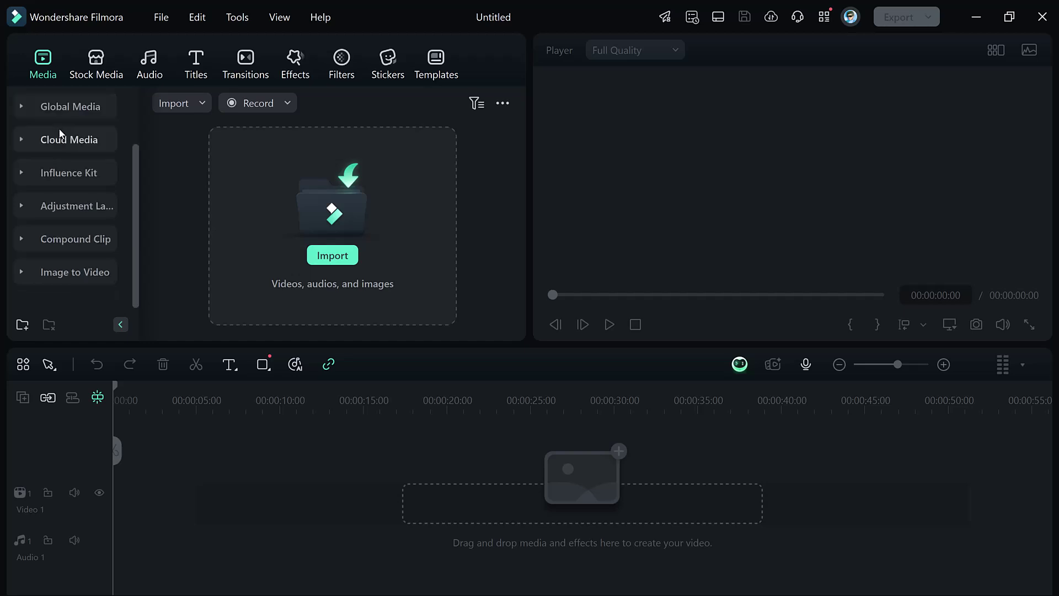
pyautogui.click(66, 273)
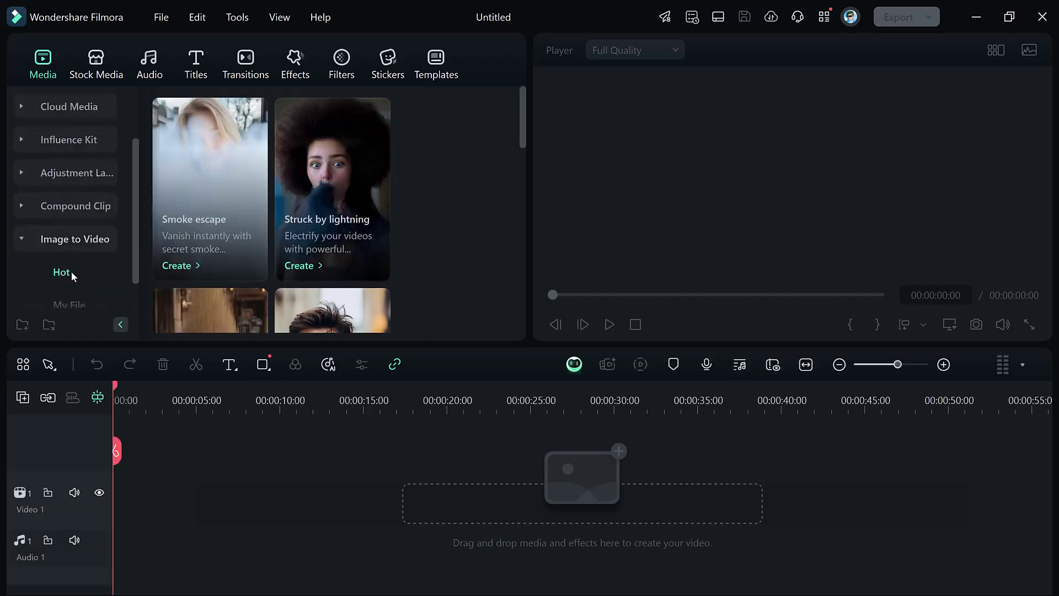
pyautogui.scroll(-1, 92, 241)
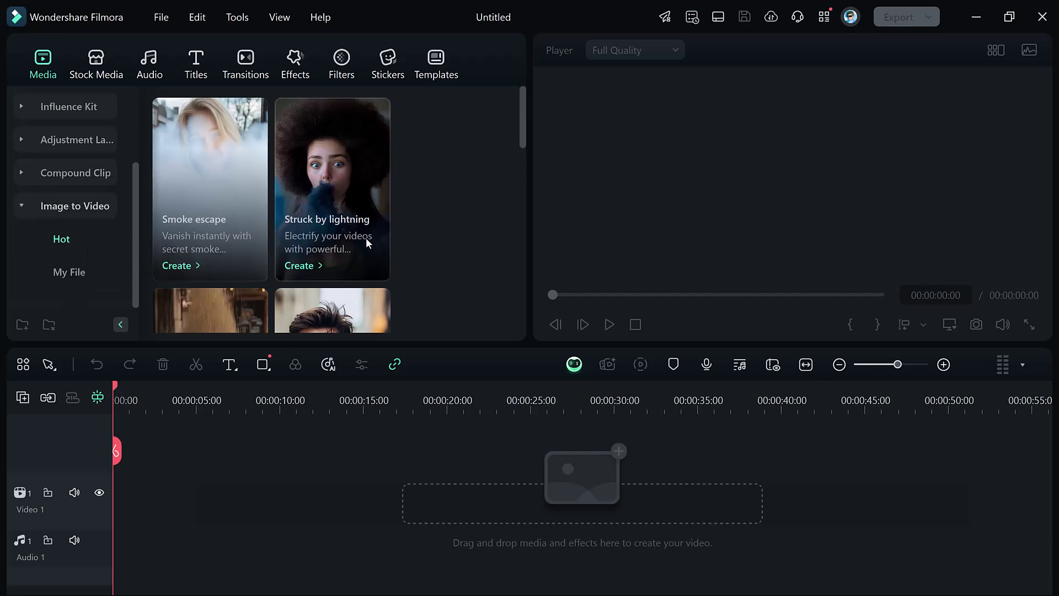
pyautogui.scroll(-5, 333, 195)
# Step: Upload the couple photo into the AI Fight effect and shift the crop area down
pyautogui.click(318, 237)
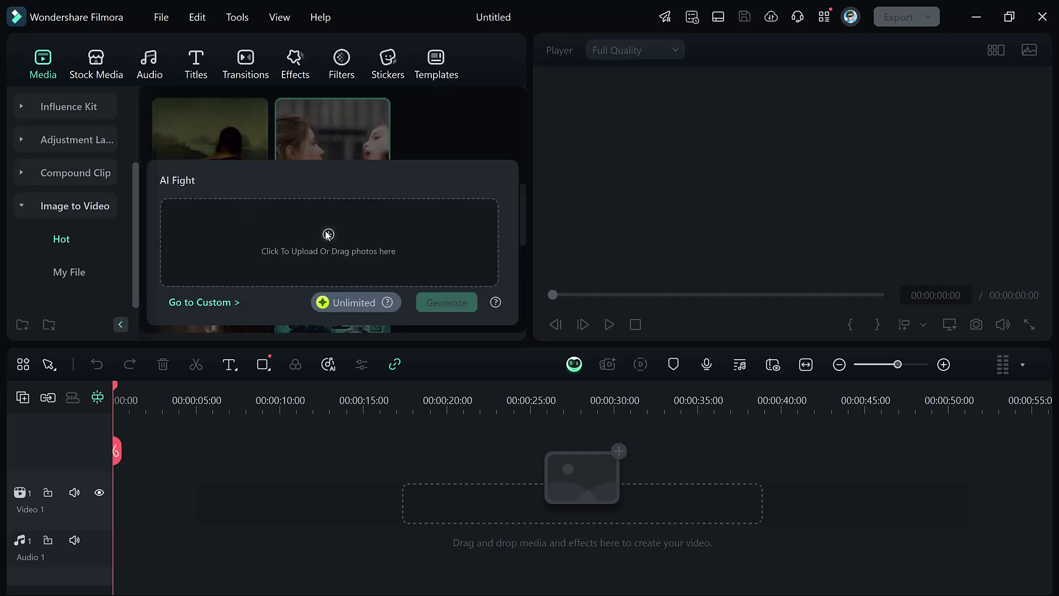
pyautogui.click(330, 235)
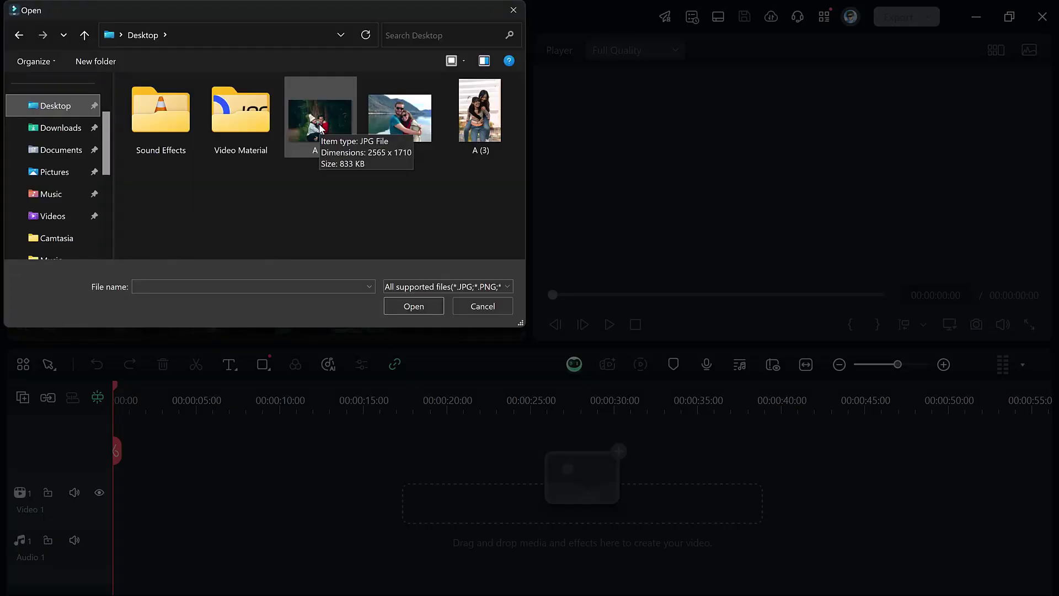
pyautogui.doubleClick(320, 128)
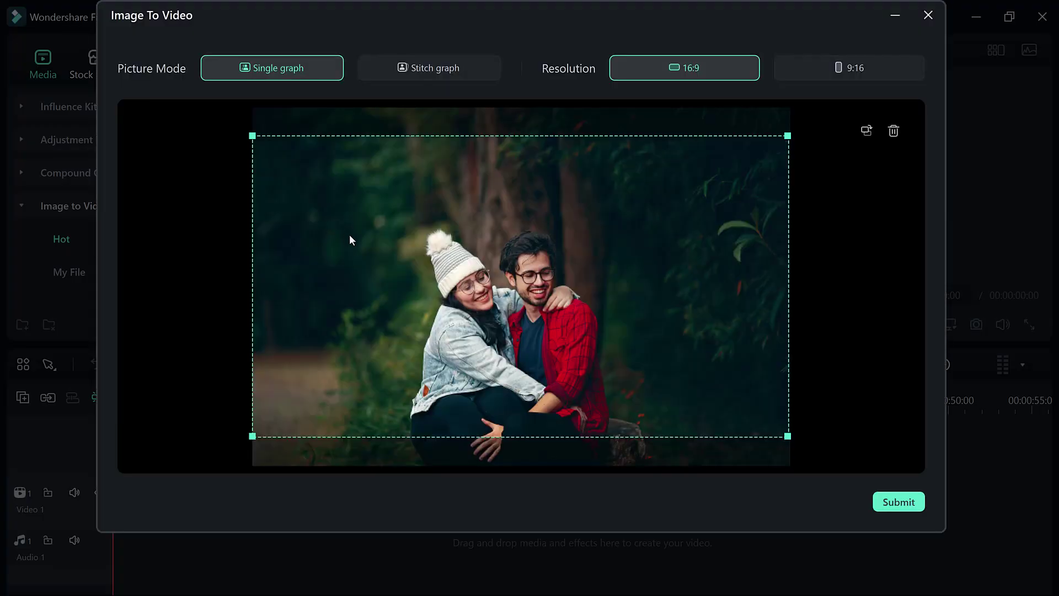
pyautogui.moveTo(536, 278); pyautogui.dragTo(537, 311)
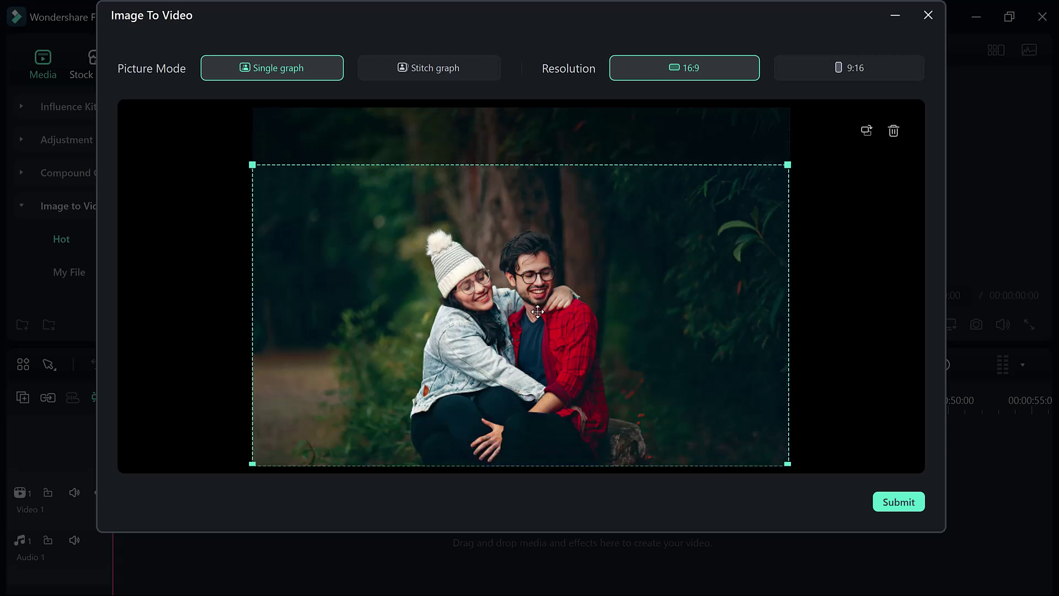
# Step: Try two-photo mode and a 9:16 crop, then settle on a single photo at 16:9
pyautogui.click(466, 74)
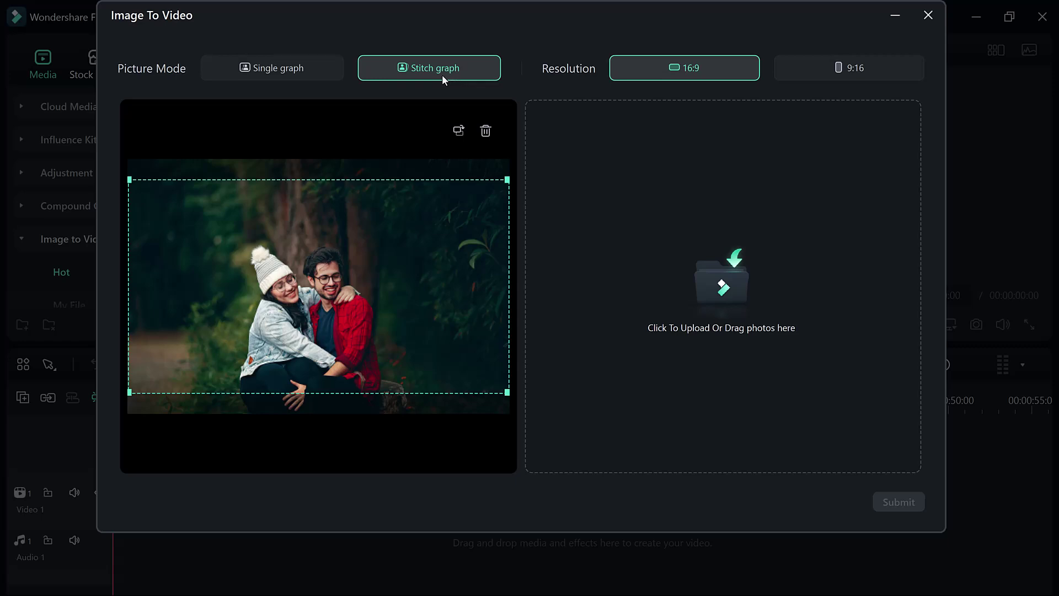
pyautogui.click(293, 70)
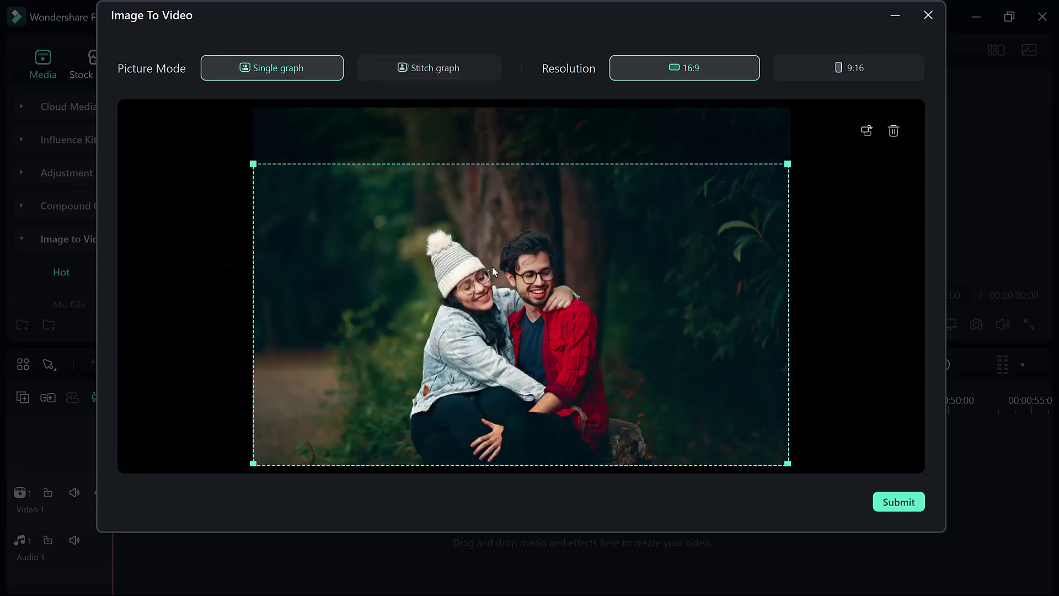
pyautogui.click(844, 75)
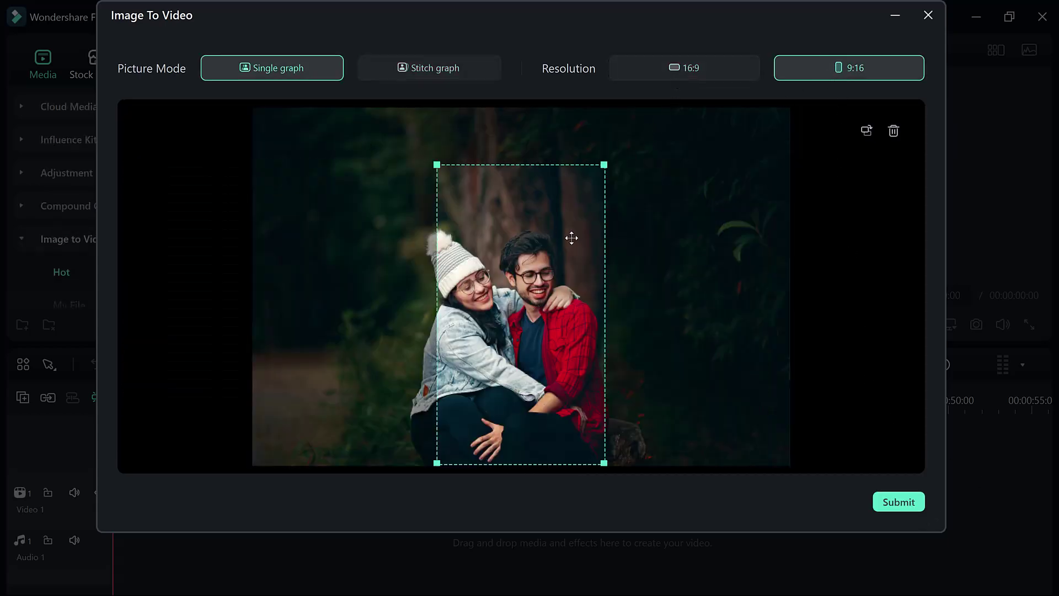
pyautogui.moveTo(571, 237); pyautogui.dragTo(553, 238)
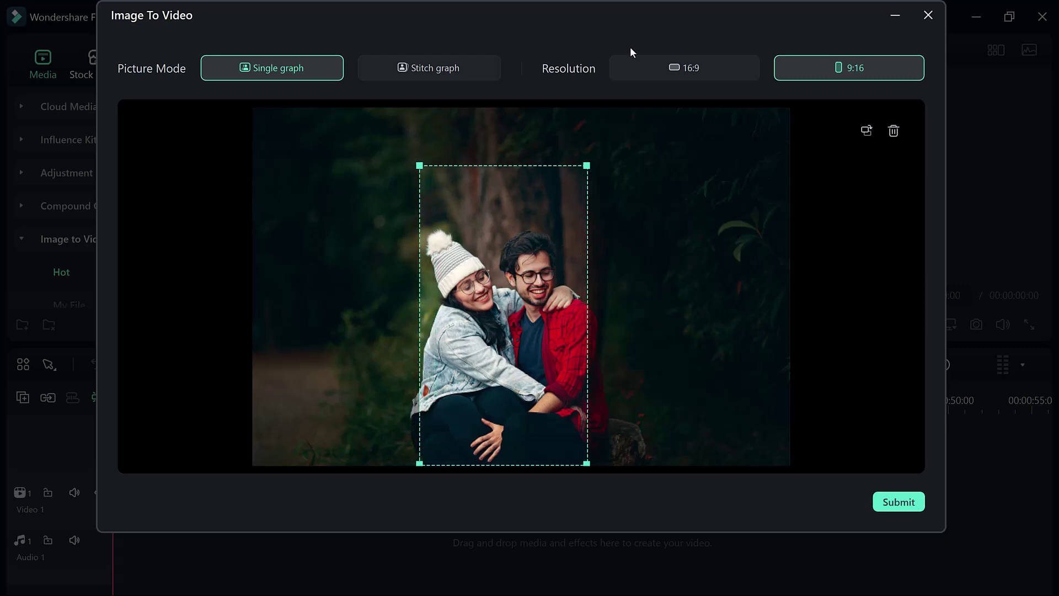
pyautogui.click(686, 61)
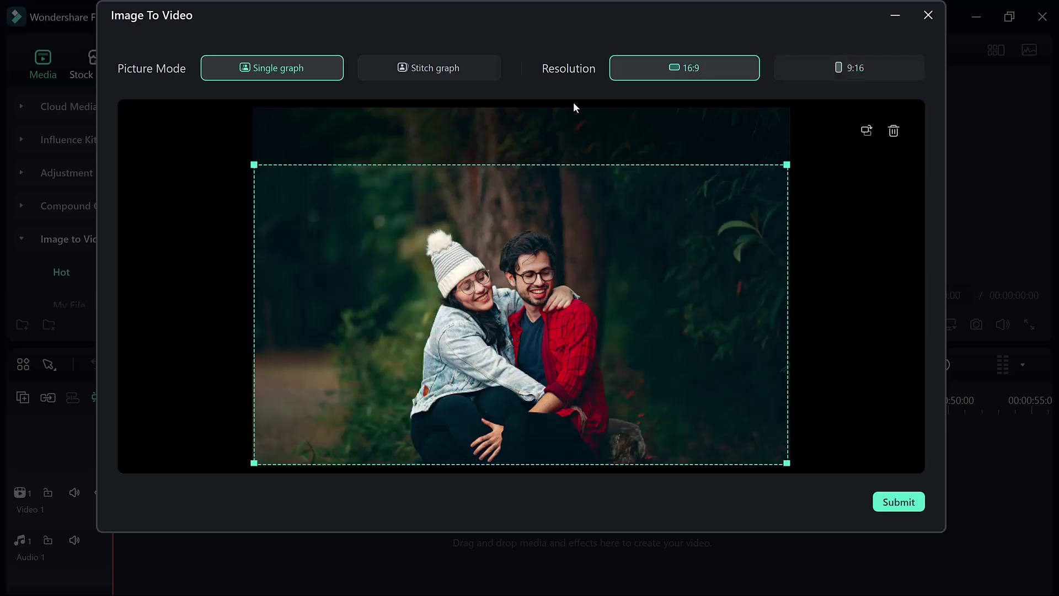
# Step: Submit the couple photo and generate the 5-second AI Fight clip
pyautogui.click(908, 502)
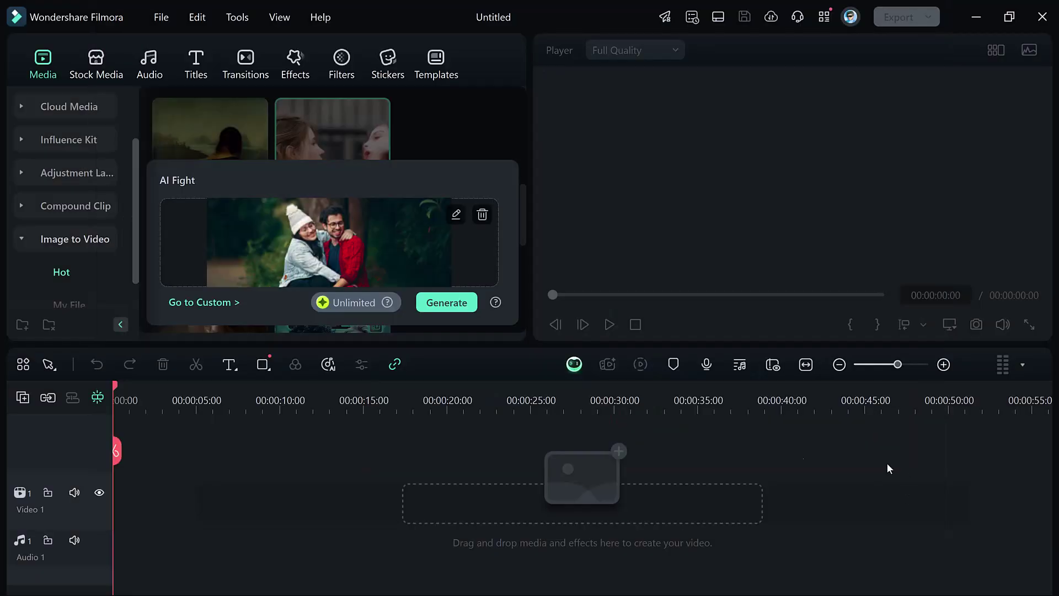
pyautogui.click(430, 303)
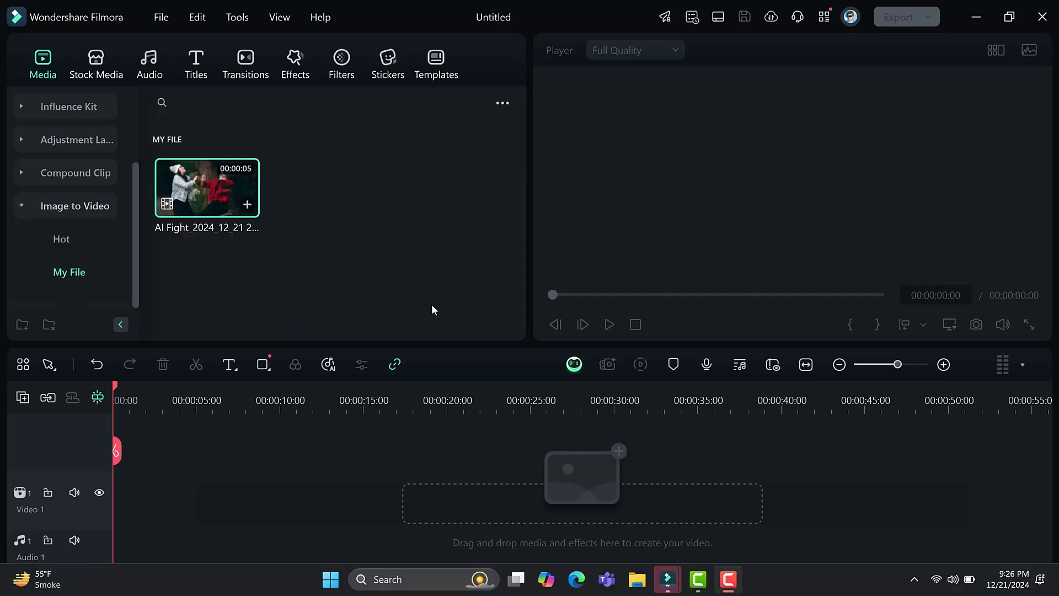
# Step: Add the AI Fight clip to Video 1 at 0s, match 1280 x 720, and preview it twice
pyautogui.moveTo(205, 191); pyautogui.dragTo(184, 515)
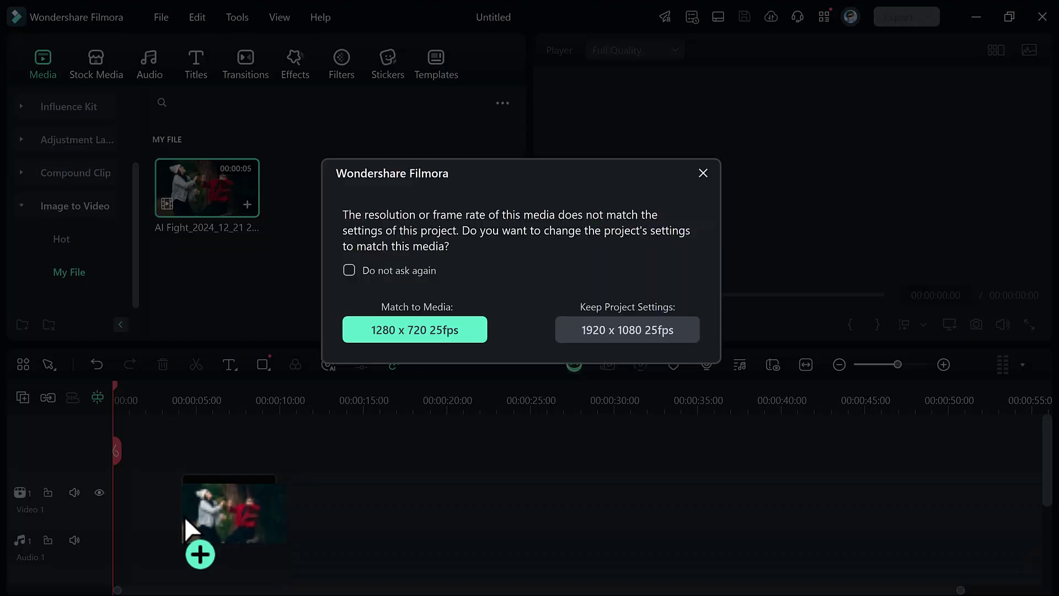
pyautogui.click(411, 329)
pyautogui.moveTo(153, 556); pyautogui.dragTo(114, 565)
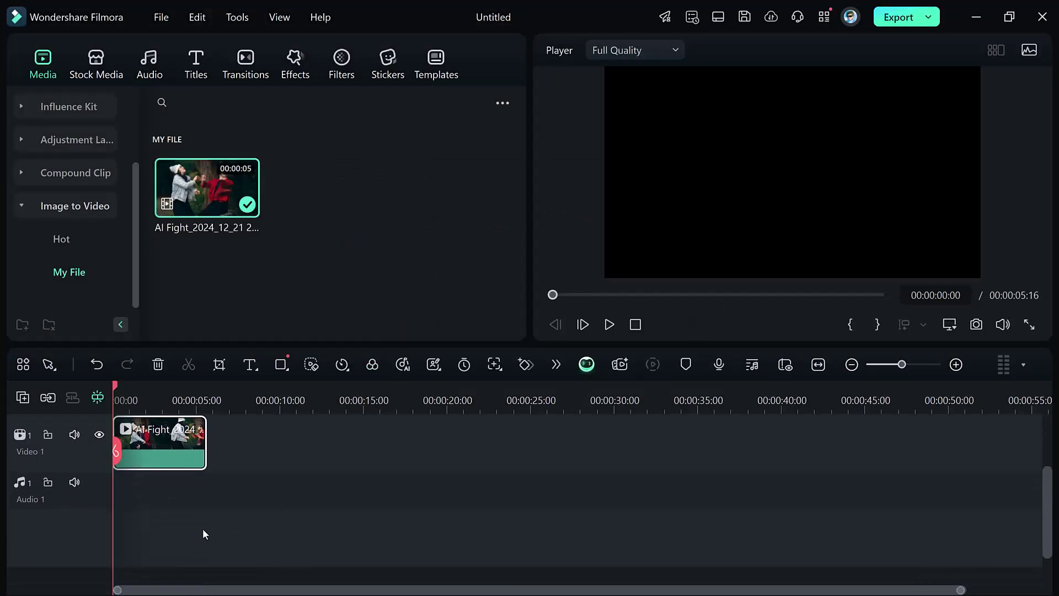
pyautogui.click(609, 325)
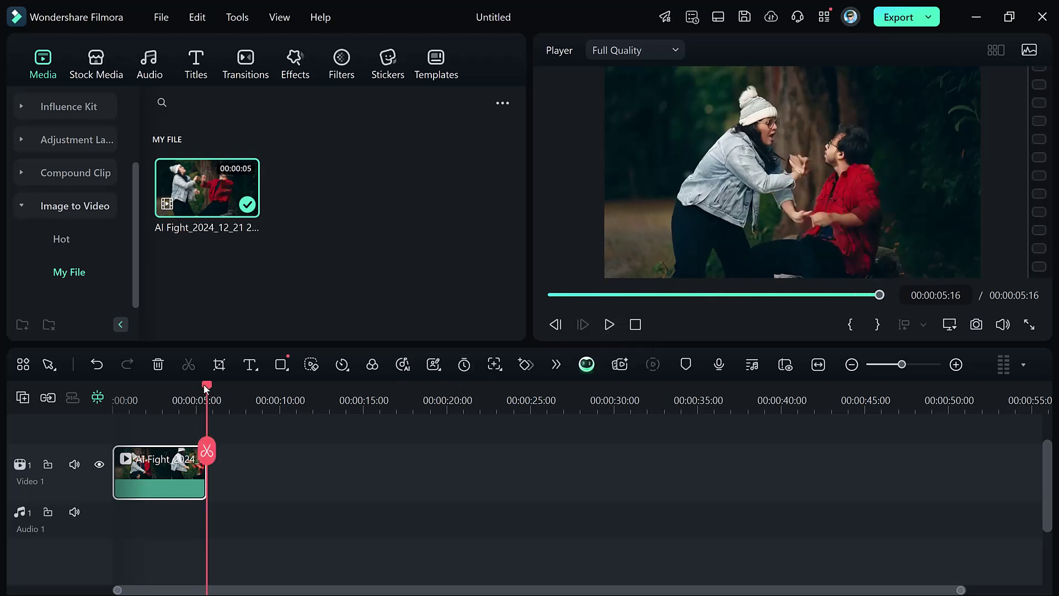
pyautogui.moveTo(204, 389); pyautogui.dragTo(72, 405)
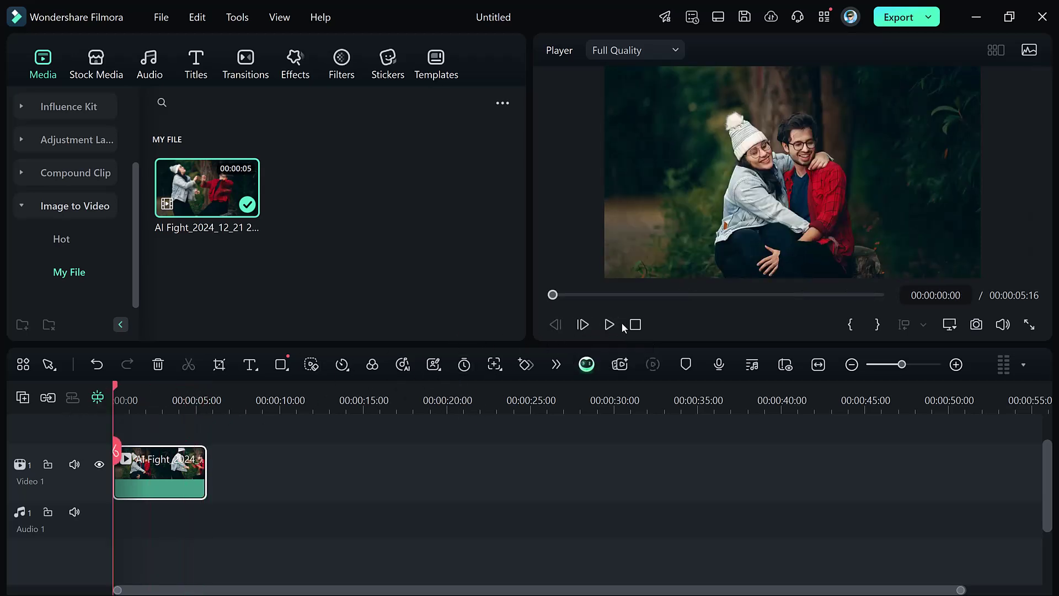
pyautogui.click(602, 326)
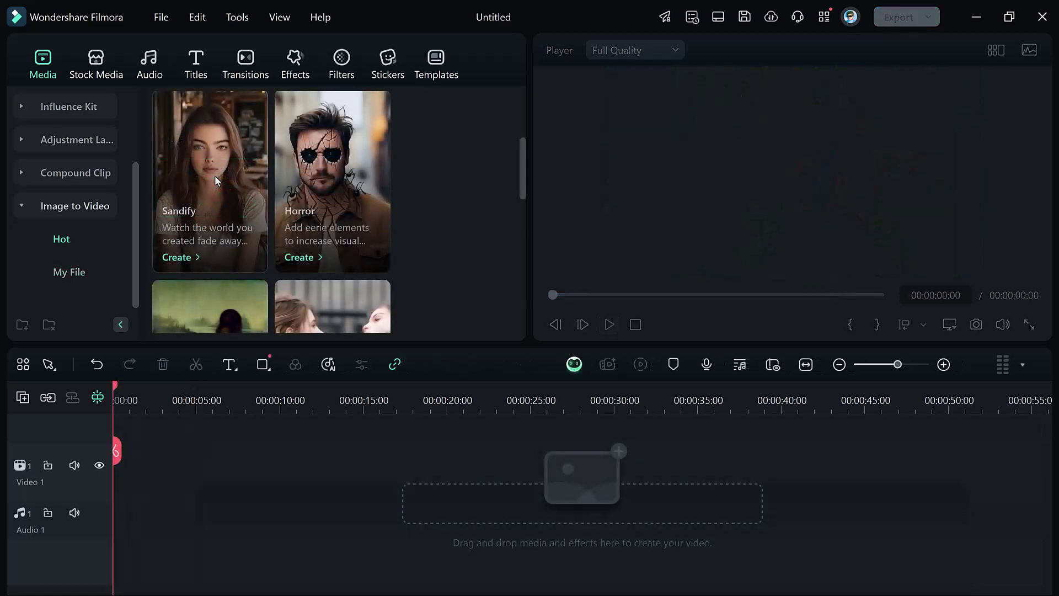
# Step: Upload the blonde woman's photo to the Horror template and center a 9:16 crop on her
pyautogui.click(321, 183)
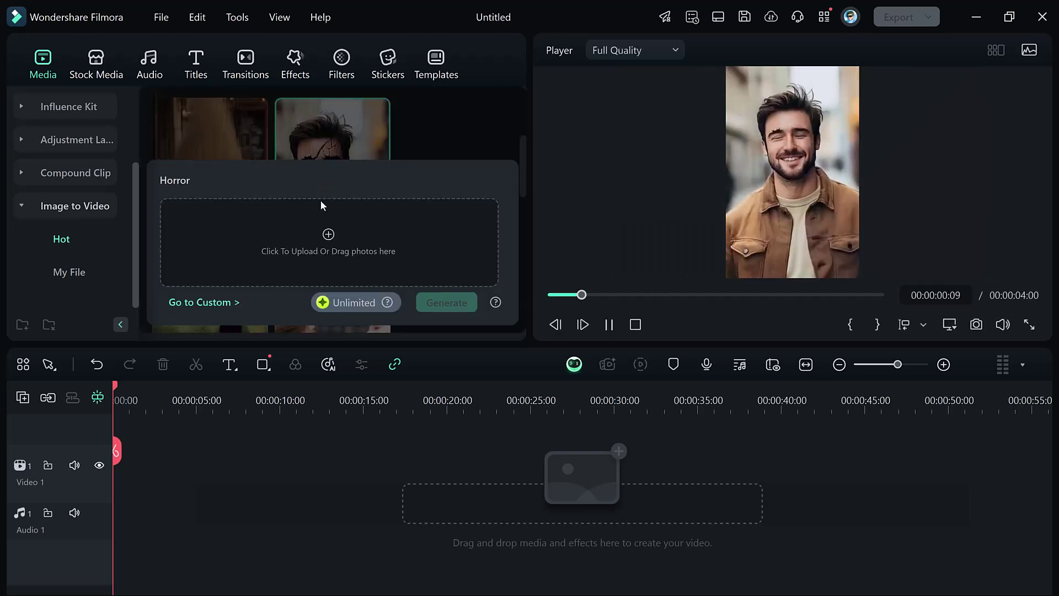
pyautogui.click(328, 230)
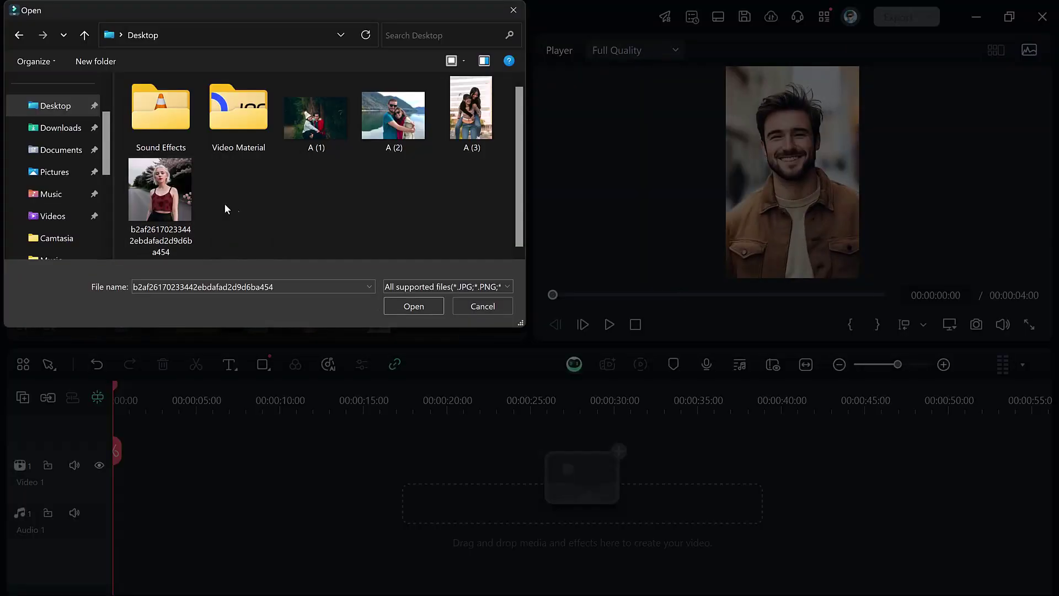
pyautogui.doubleClick(154, 189)
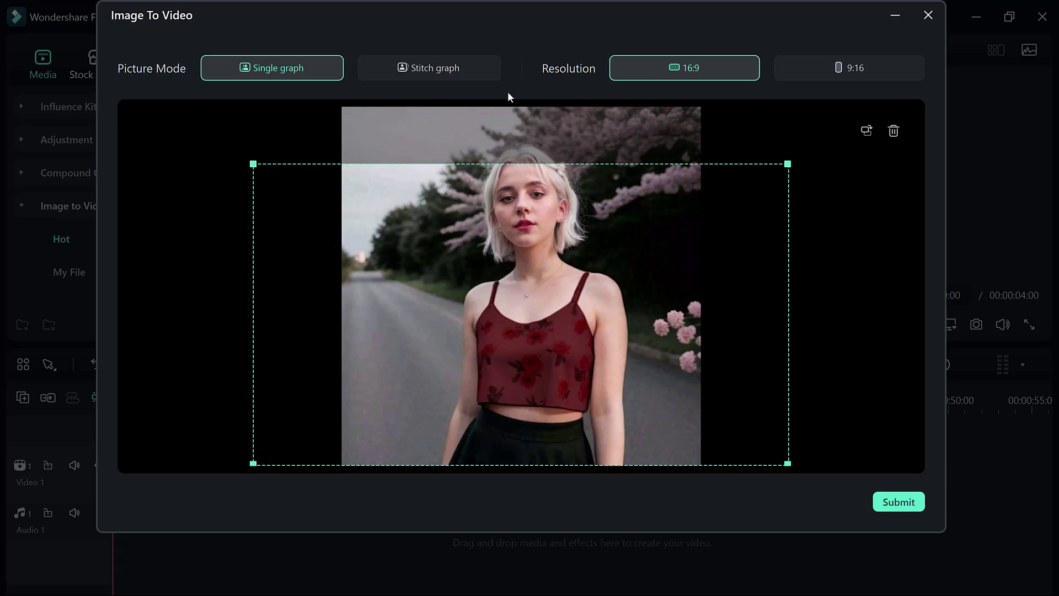
pyautogui.click(852, 68)
pyautogui.moveTo(523, 265); pyautogui.dragTo(538, 266)
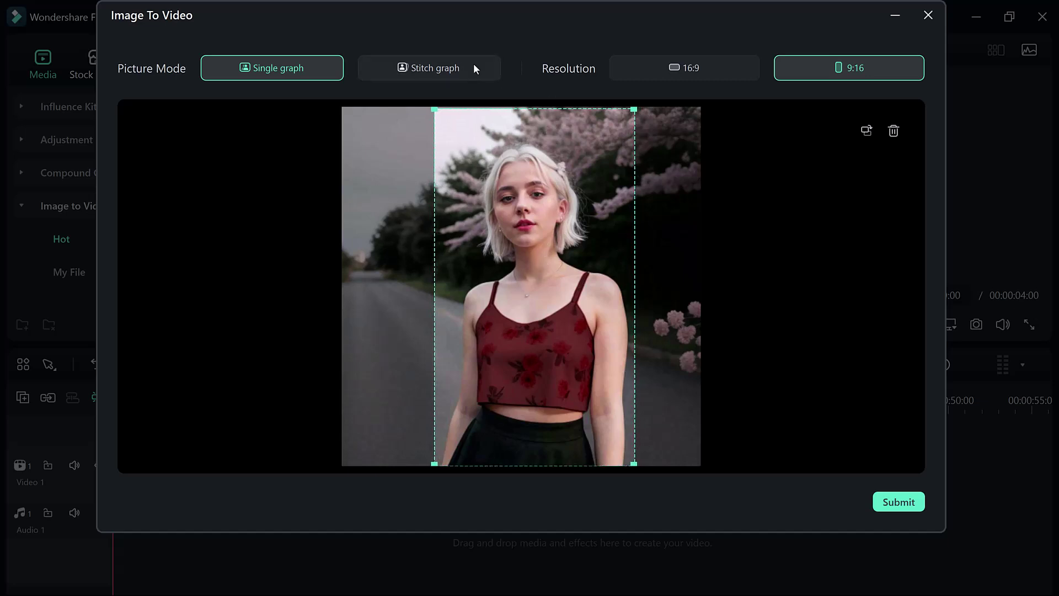
# Step: Confirm the cropped woman photo and generate the 5-second Horror clip
pyautogui.click(899, 501)
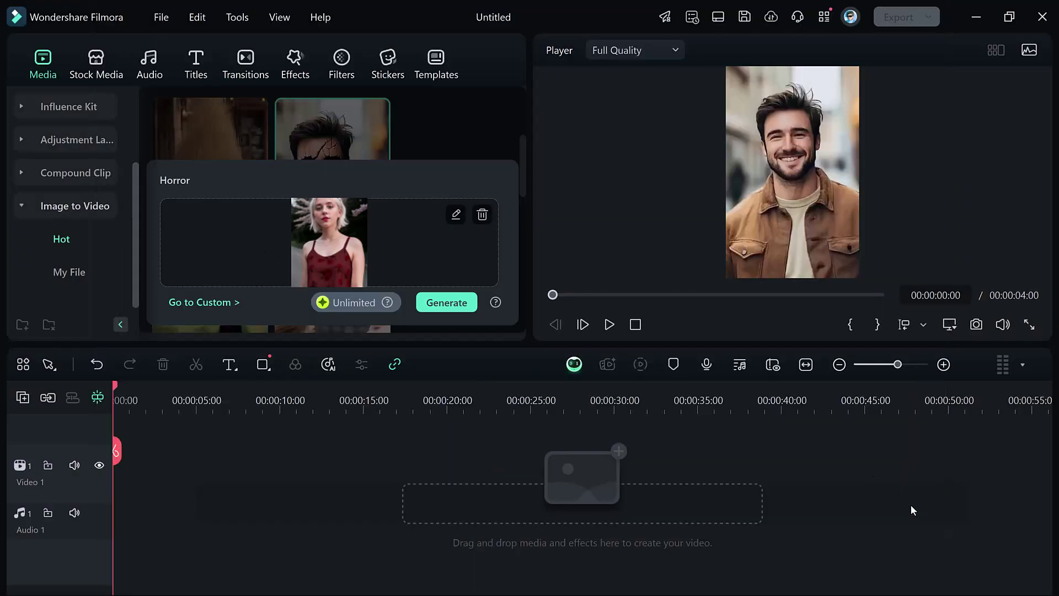
pyautogui.click(442, 306)
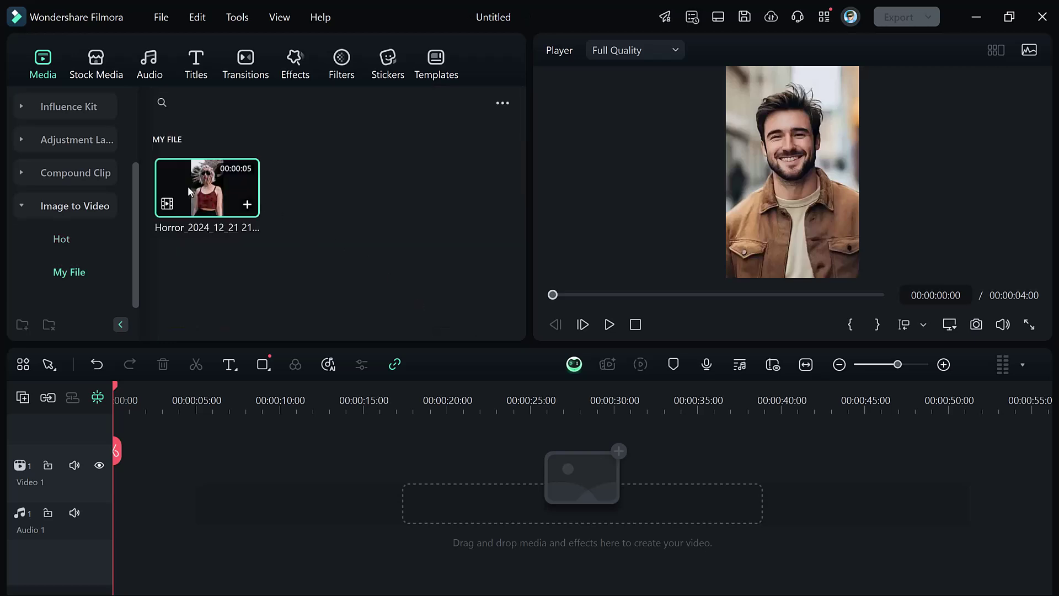
# Step: Add the Horror clip to Video 1 at 0s, match 720 x 1280, and play it twice
pyautogui.moveTo(188, 187); pyautogui.dragTo(191, 489)
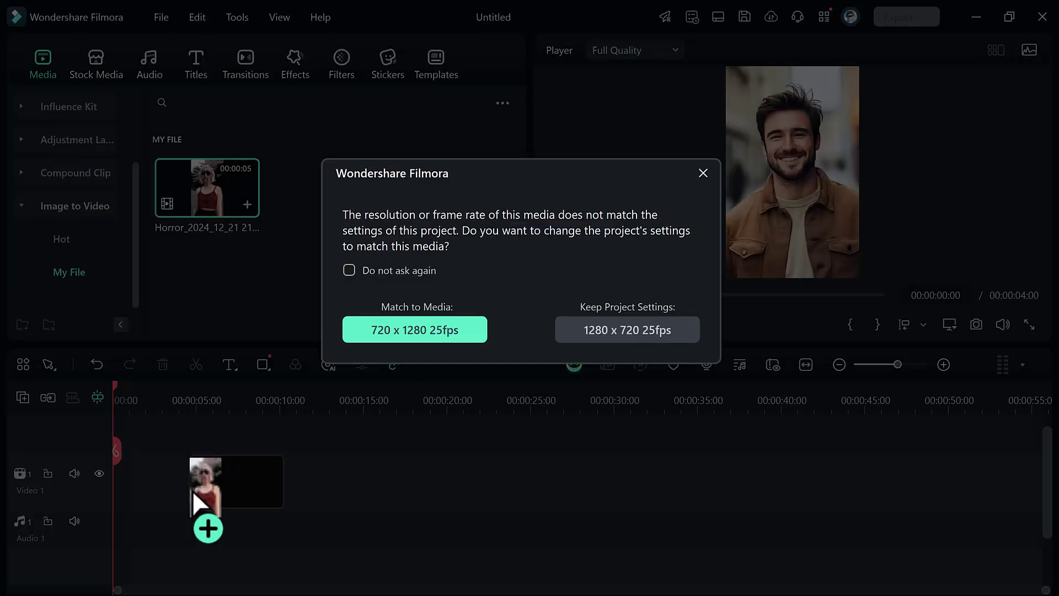
pyautogui.click(428, 341)
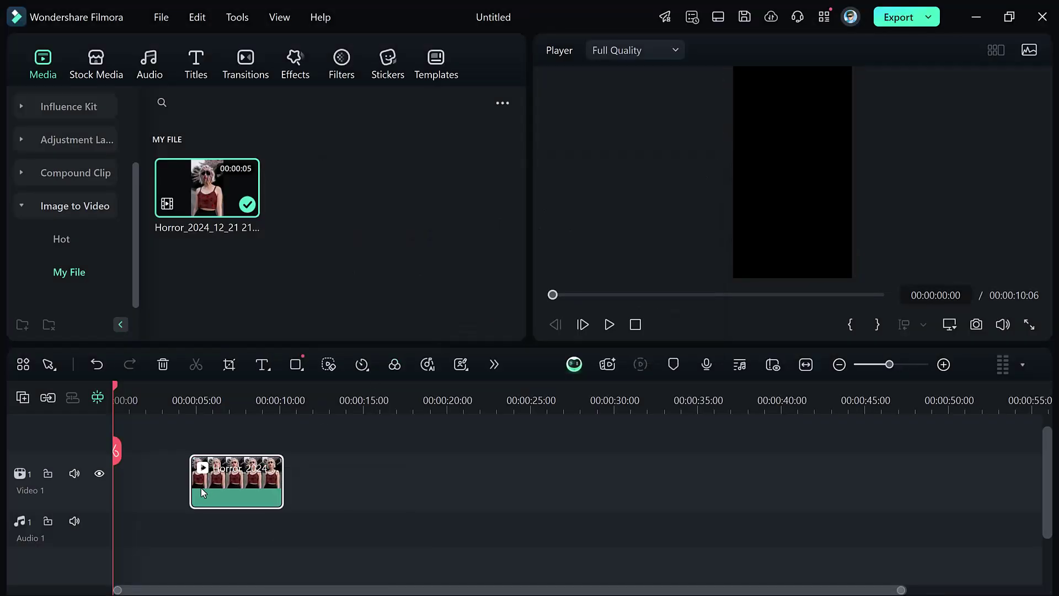
pyautogui.moveTo(202, 492); pyautogui.dragTo(126, 492)
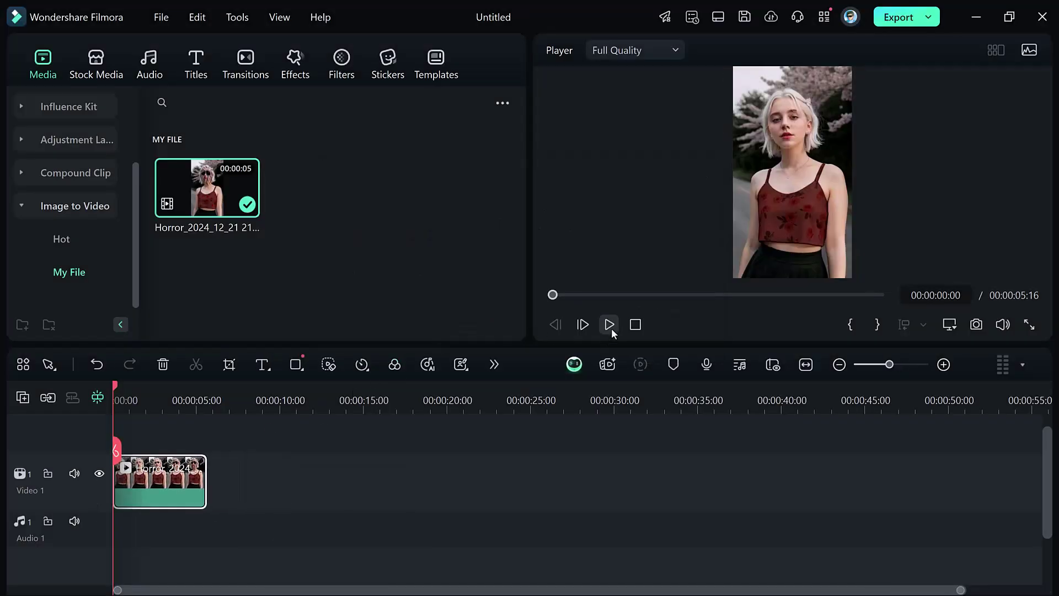
pyautogui.click(610, 324)
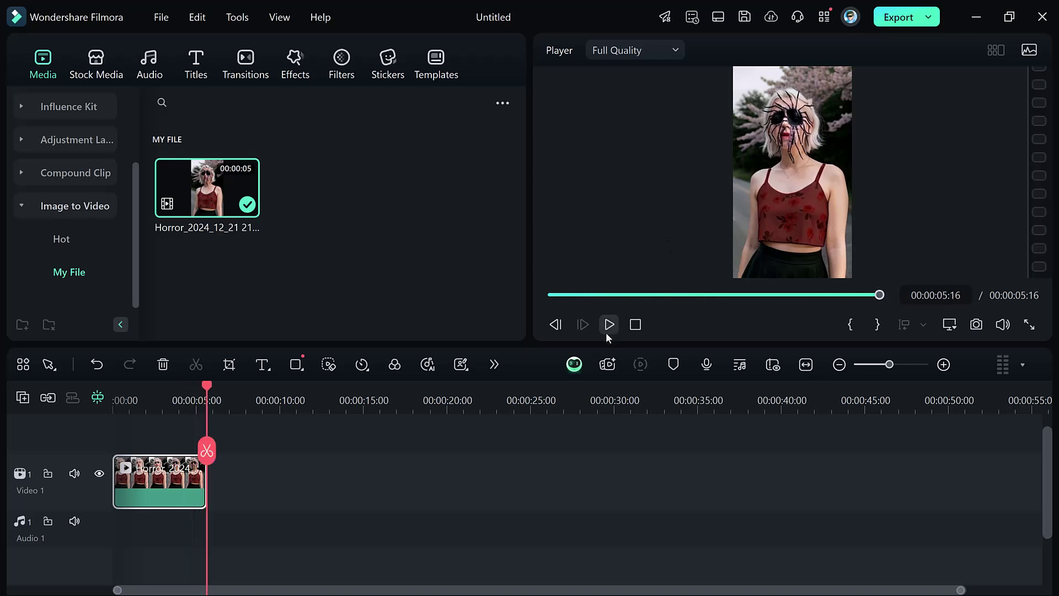
pyautogui.click(609, 325)
# Step: Return to the Hot templates under Image to Video
pyautogui.click(81, 245)
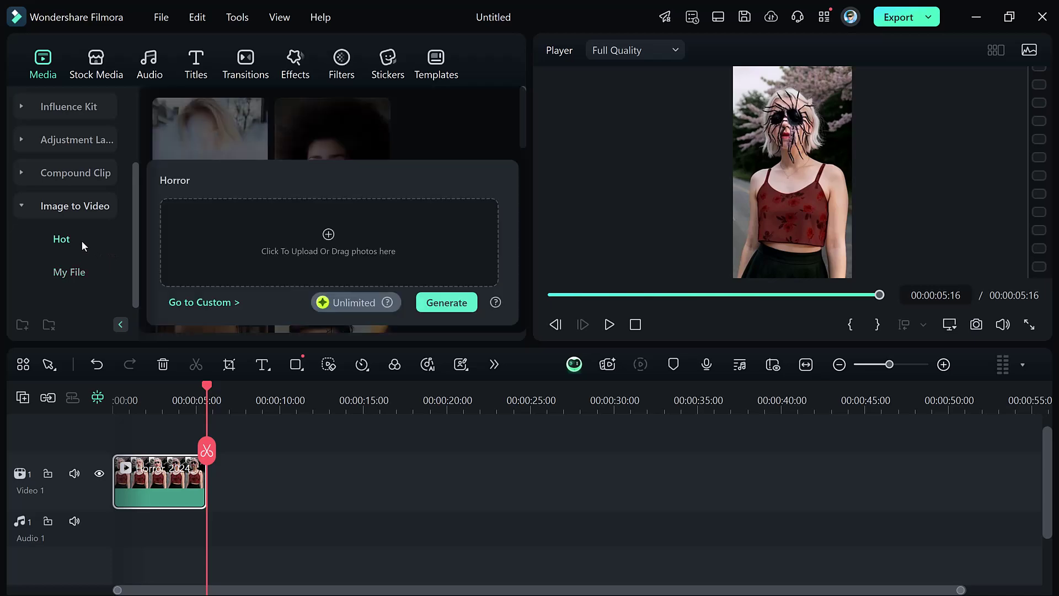